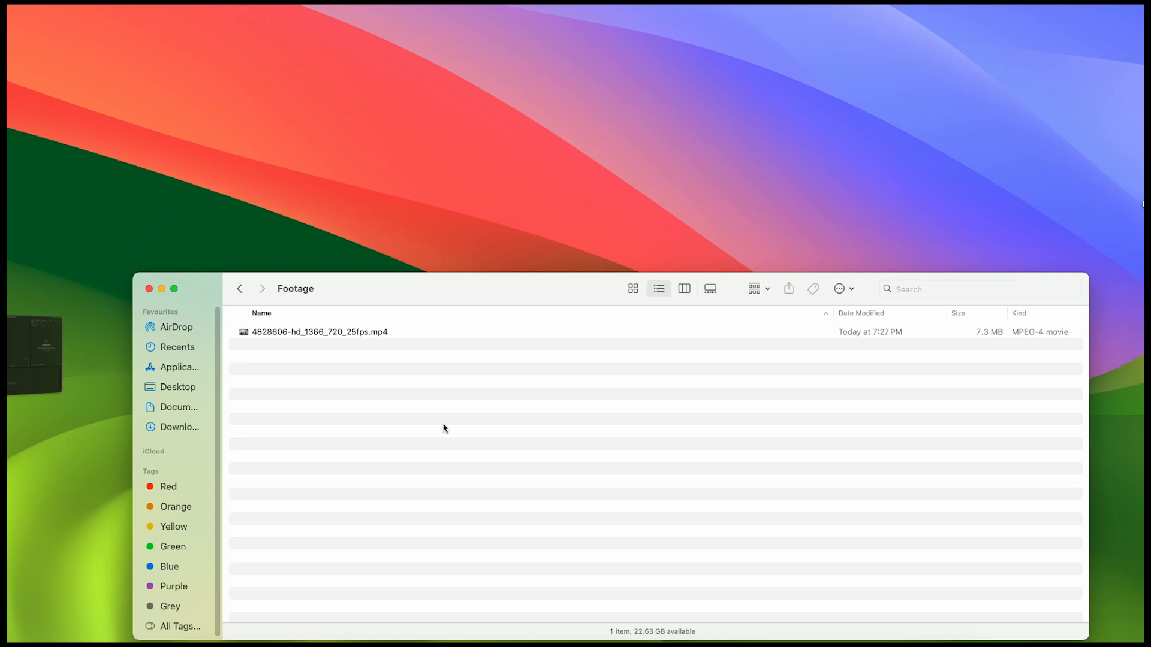
# Step: Import 4828606-hd_1366_720_25fps.mp4 from the Footage folder in Finder into the Premiere Pro project Introduction to Stabilization
pyautogui.press('super+Tab')
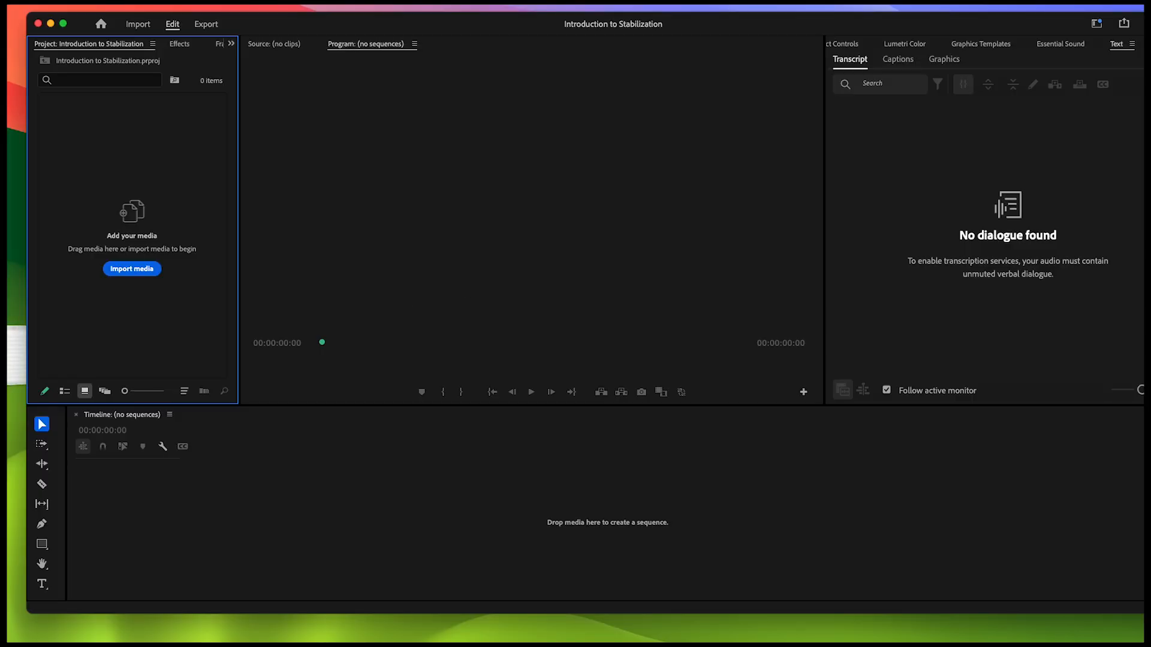
pyautogui.click(16, 355)
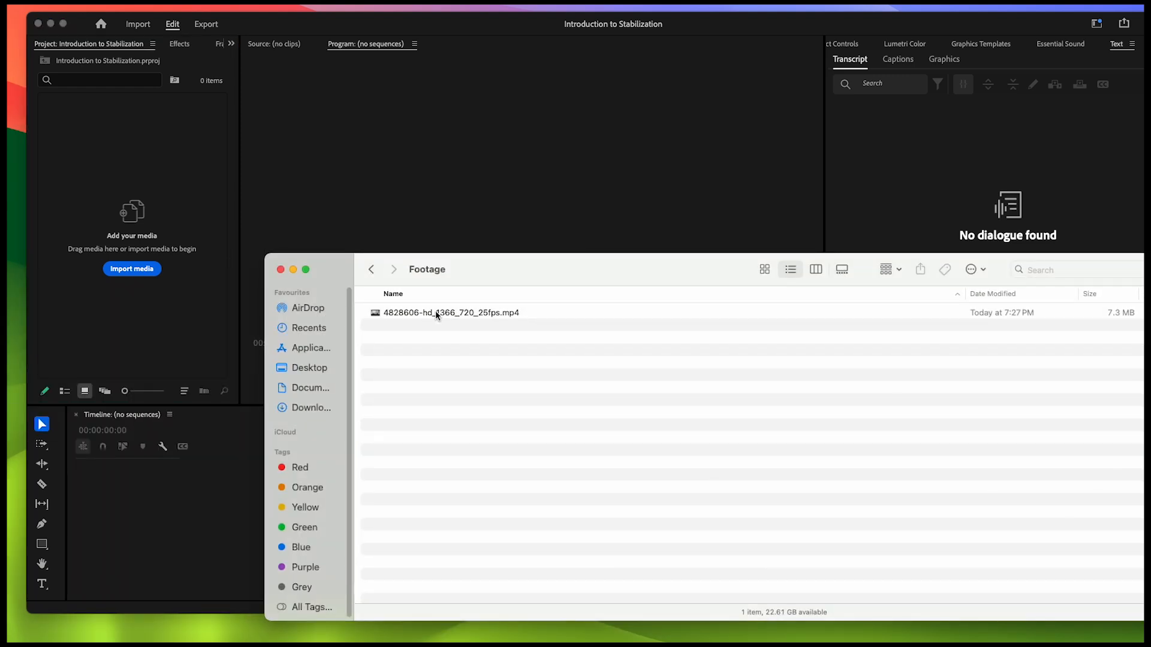
pyautogui.moveTo(435, 312); pyautogui.dragTo(164, 312)
pyautogui.click(153, 266)
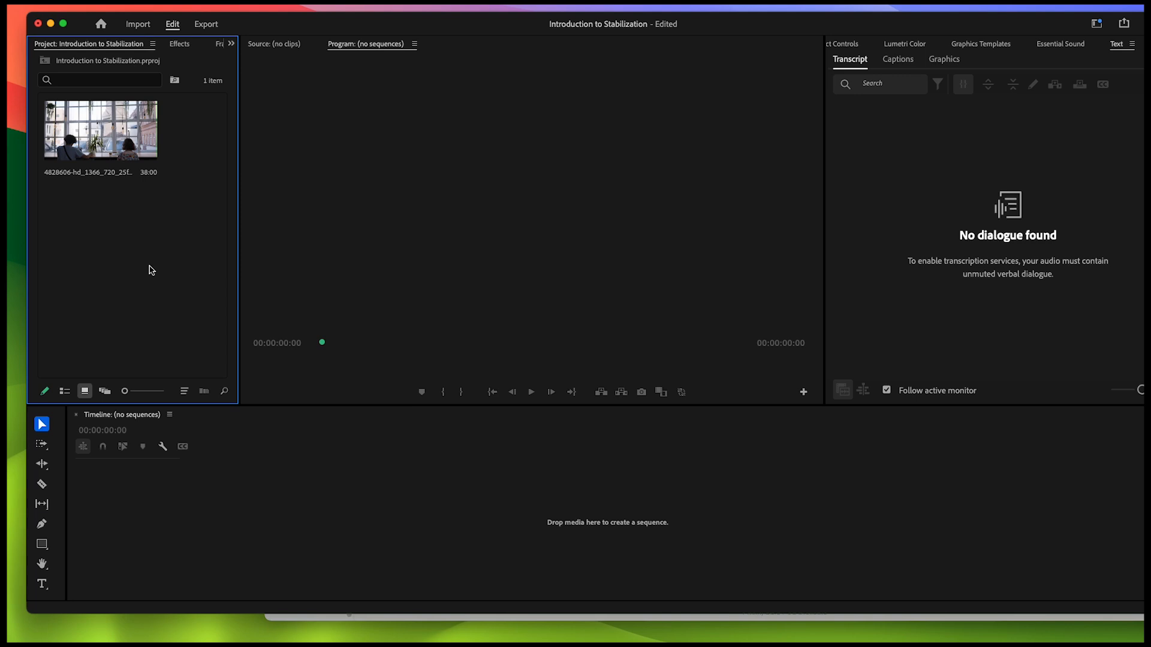
# Step: Create a sequence from the imported clip and play its first ten seconds to judge the camera shake
pyautogui.moveTo(120, 138); pyautogui.dragTo(393, 478)
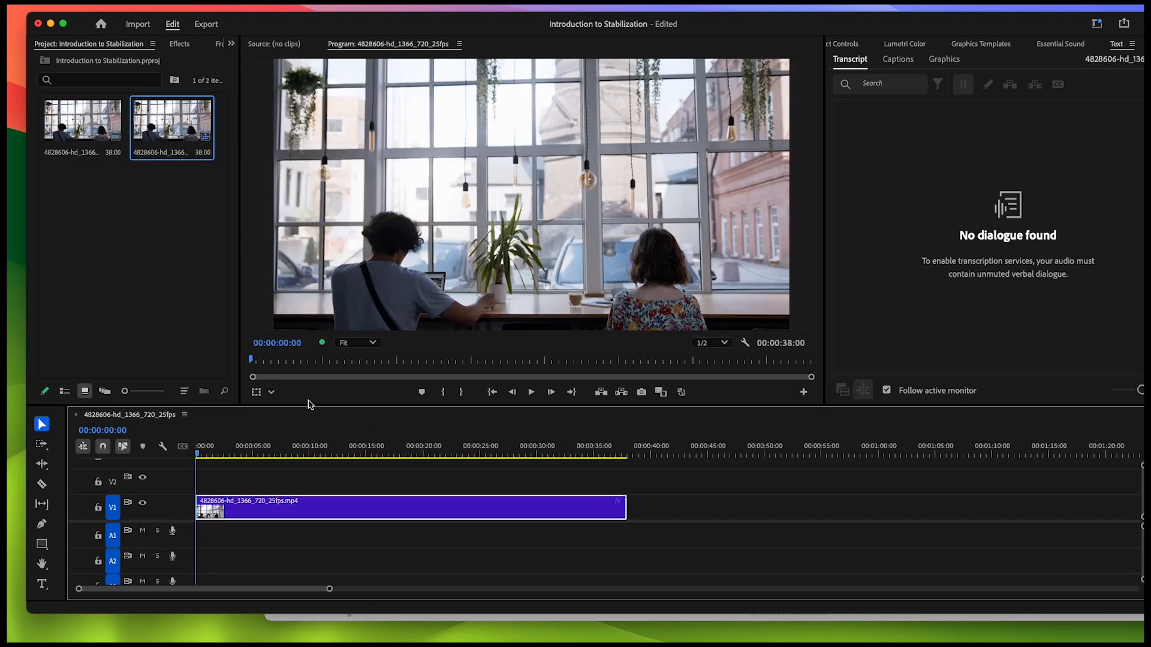
pyautogui.press('space')
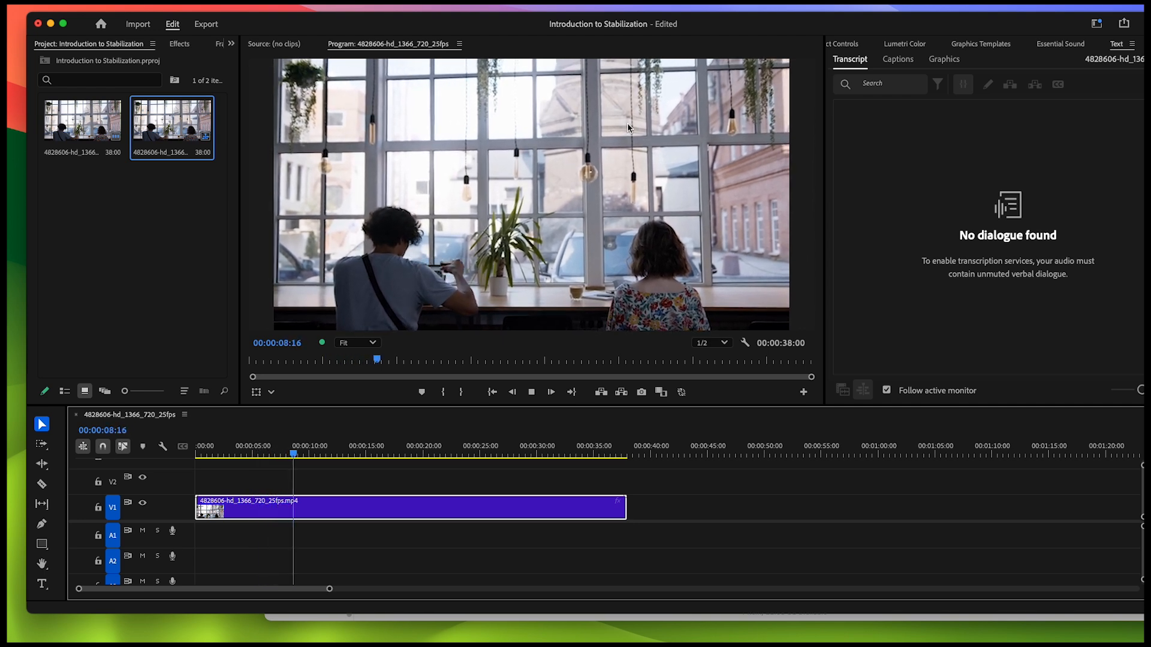
pyautogui.press('space')
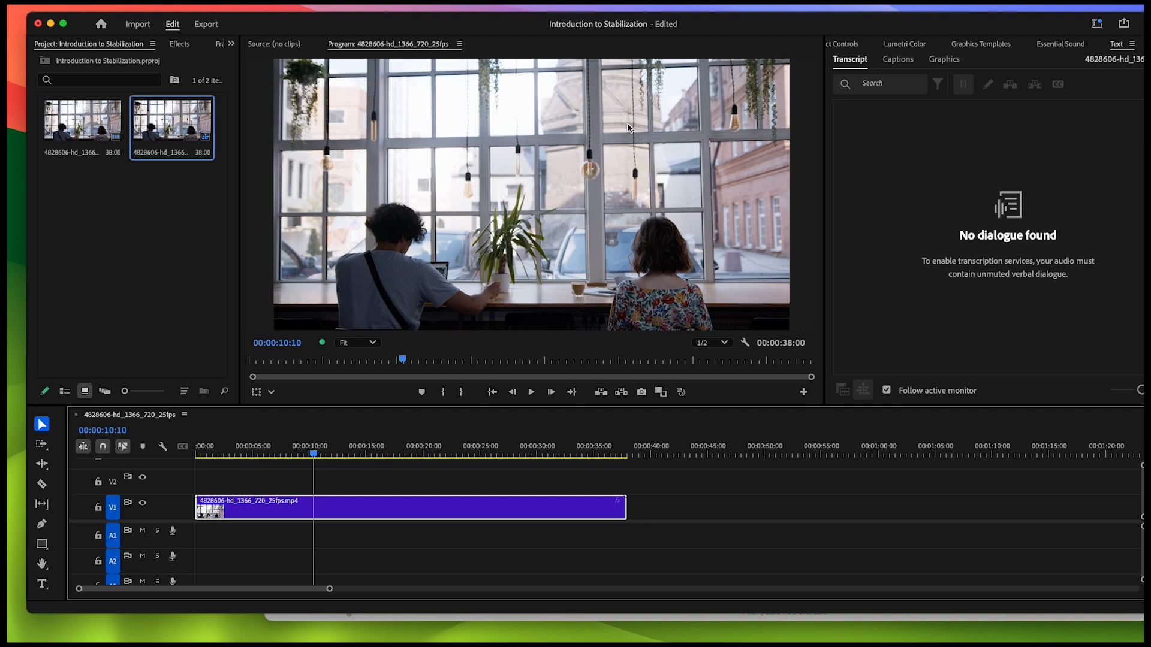
# Step: Find the Warp Stabilizer effect by searching for "warp" and apply it to the clip on track V1
pyautogui.click(230, 43)
pyautogui.click(245, 71)
pyautogui.click(105, 64)
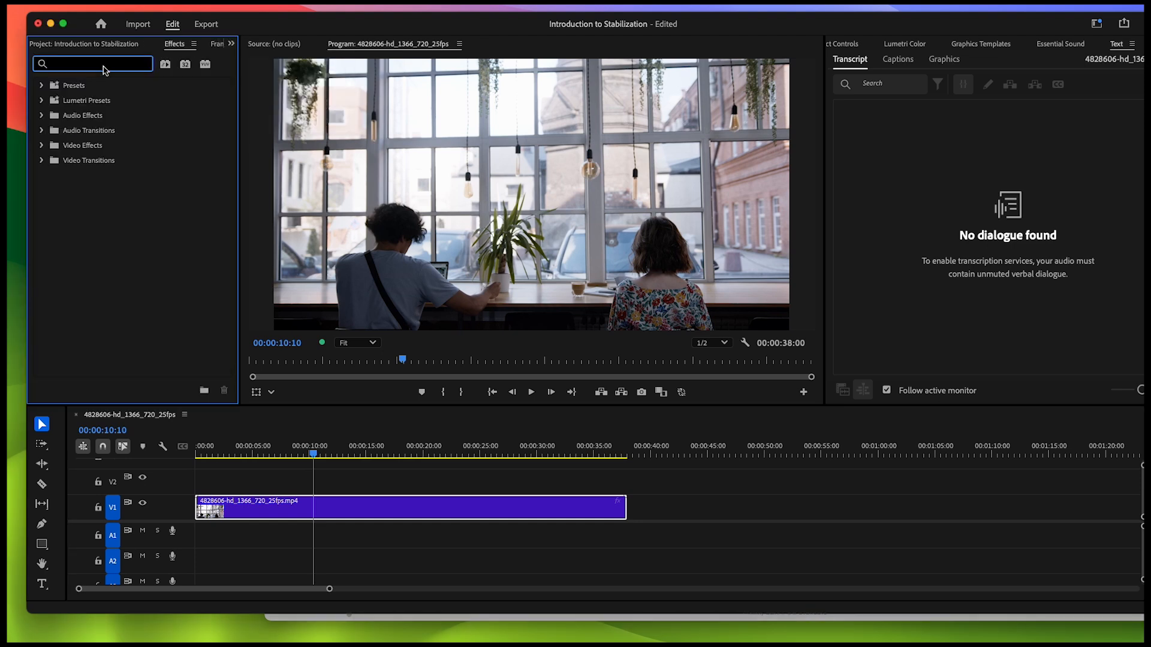
pyautogui.write('warp')
pyautogui.click(118, 179)
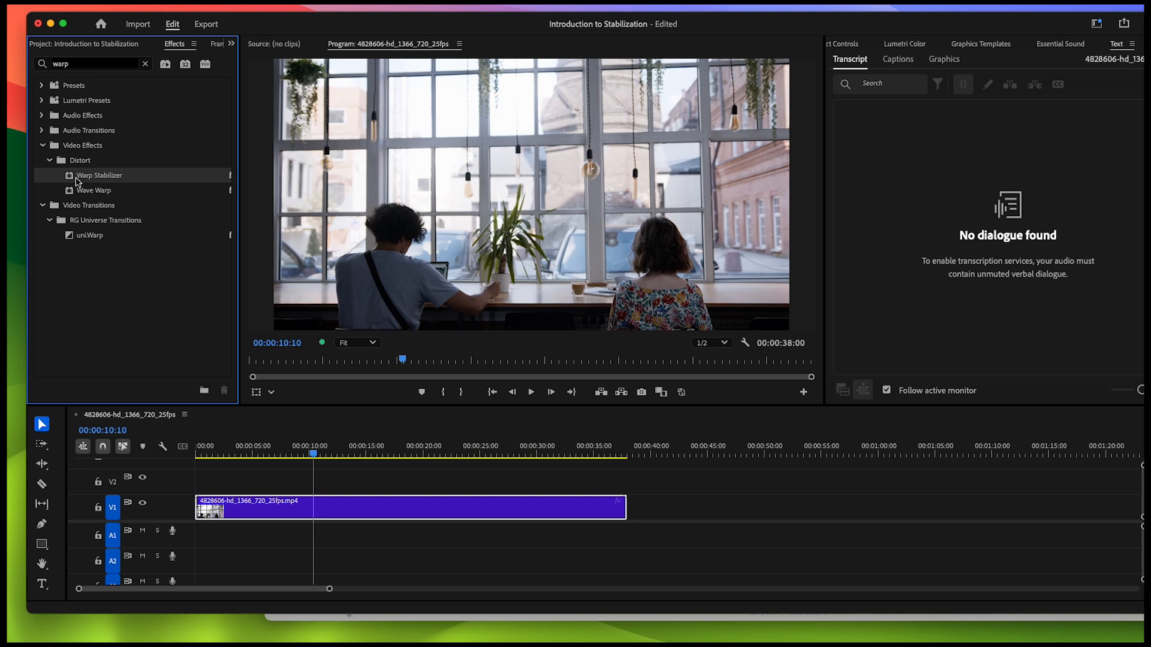
pyautogui.moveTo(68, 178); pyautogui.dragTo(458, 513)
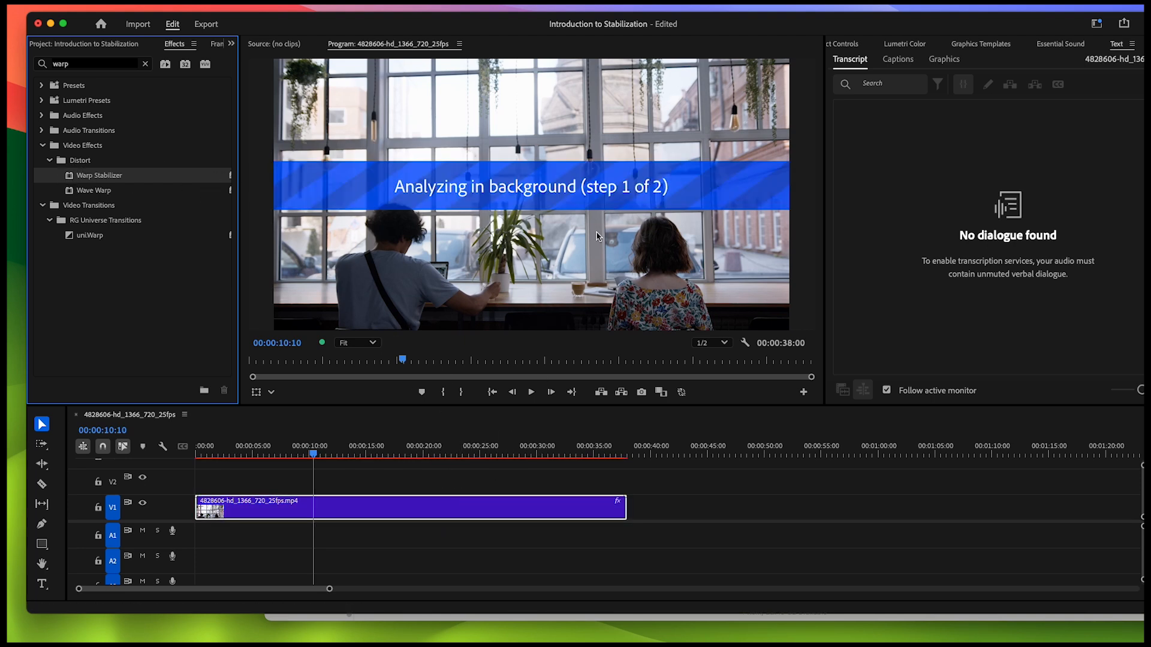
# Step: Show the clip's effect settings and select the Warp Stabilizer effect there
pyautogui.click(846, 47)
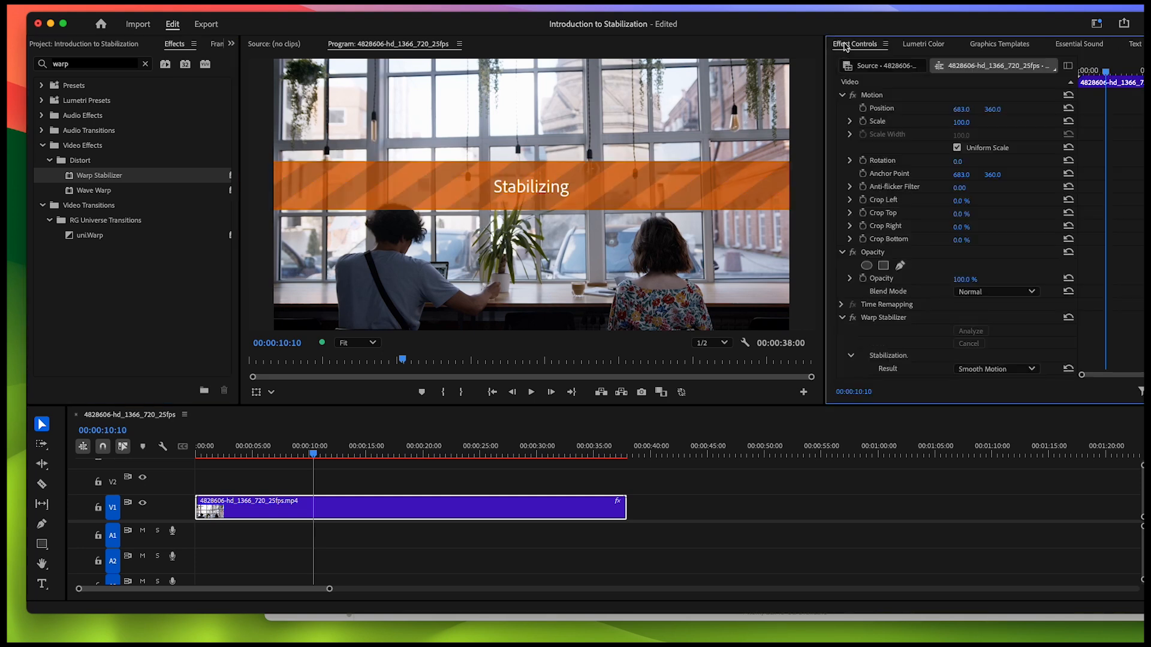
pyautogui.scroll(-5, 933, 328)
pyautogui.click(884, 195)
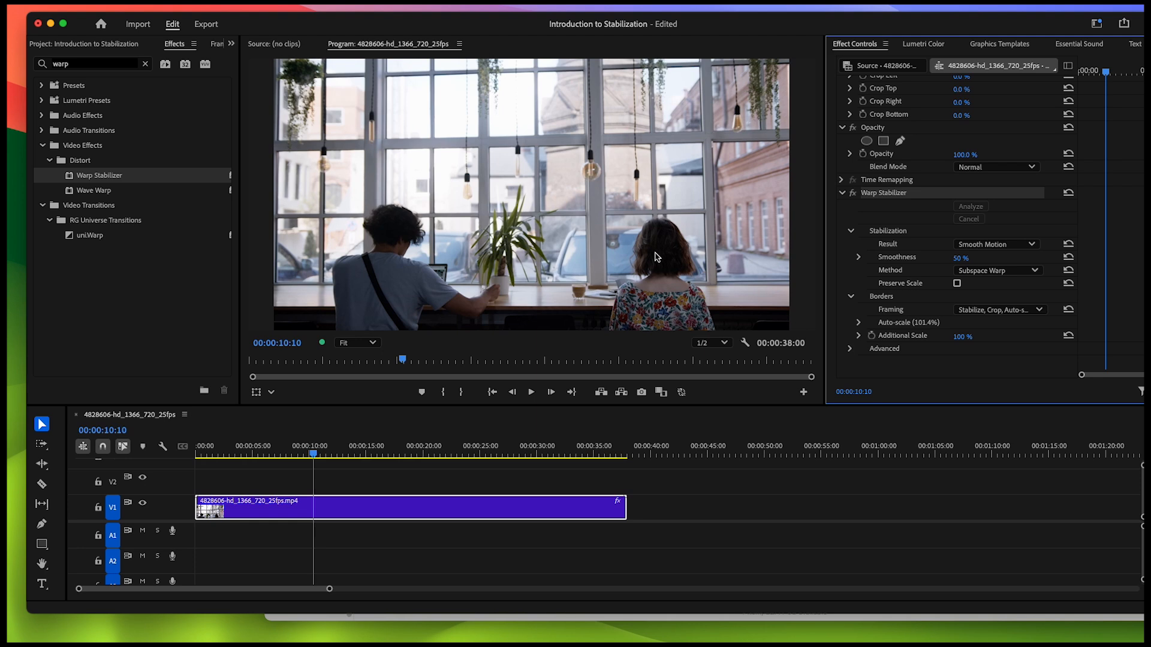
# Step: Play the stabilized clip from the start to review the result, and return the playhead to the beginning
pyautogui.moveTo(236, 452); pyautogui.dragTo(145, 450)
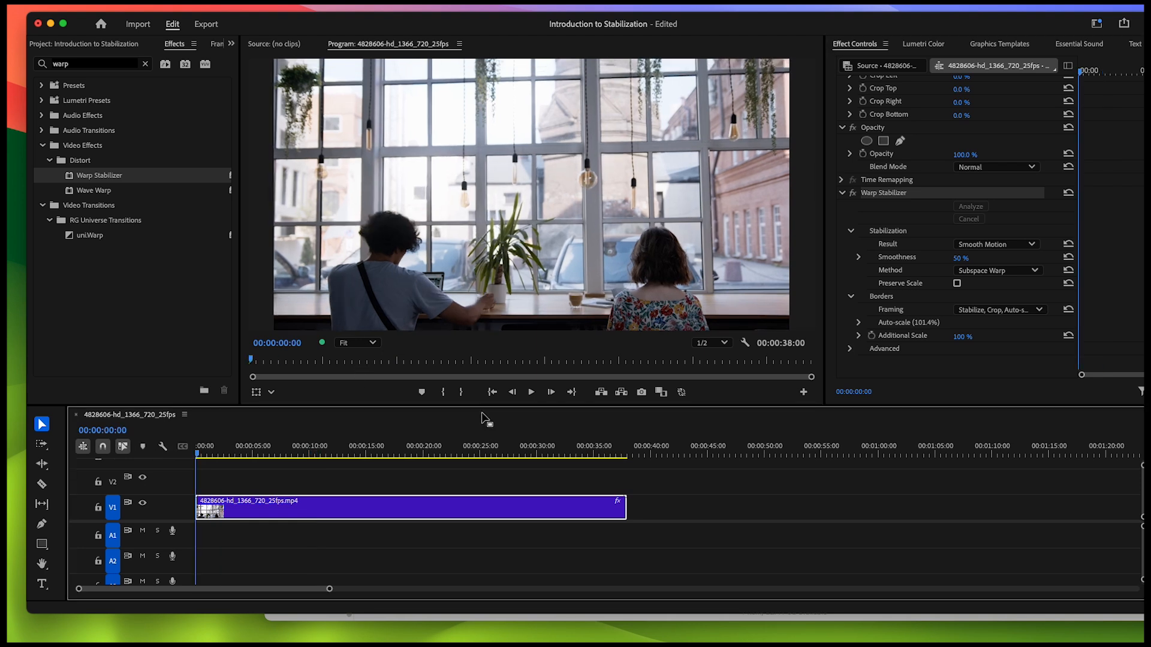
pyautogui.click(532, 393)
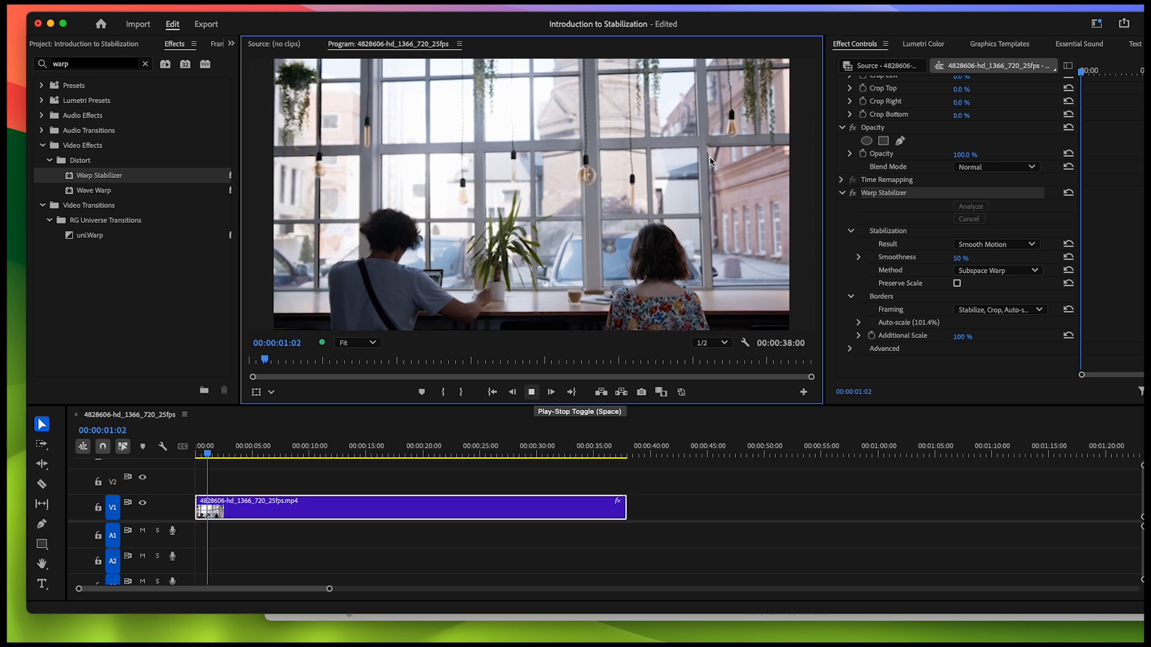
pyautogui.click(532, 393)
pyautogui.moveTo(313, 455); pyautogui.dragTo(196, 454)
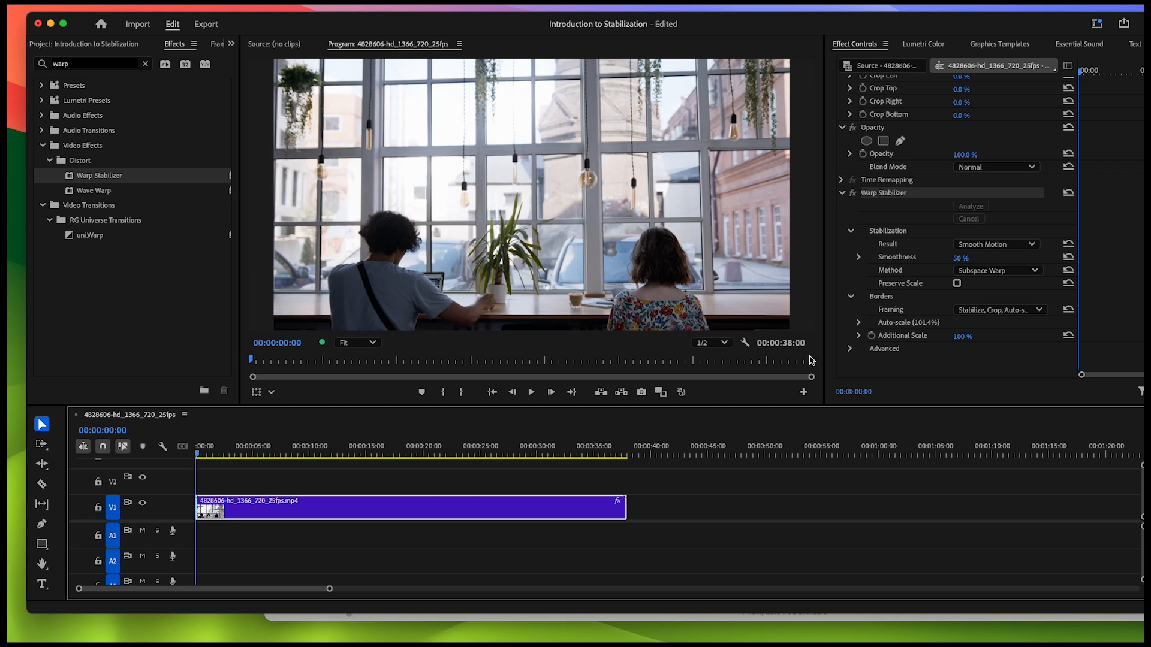
# Step: Expand the Warp Stabilizer's Auto-scale settings and replay the opening seconds of the clip
pyautogui.click(859, 322)
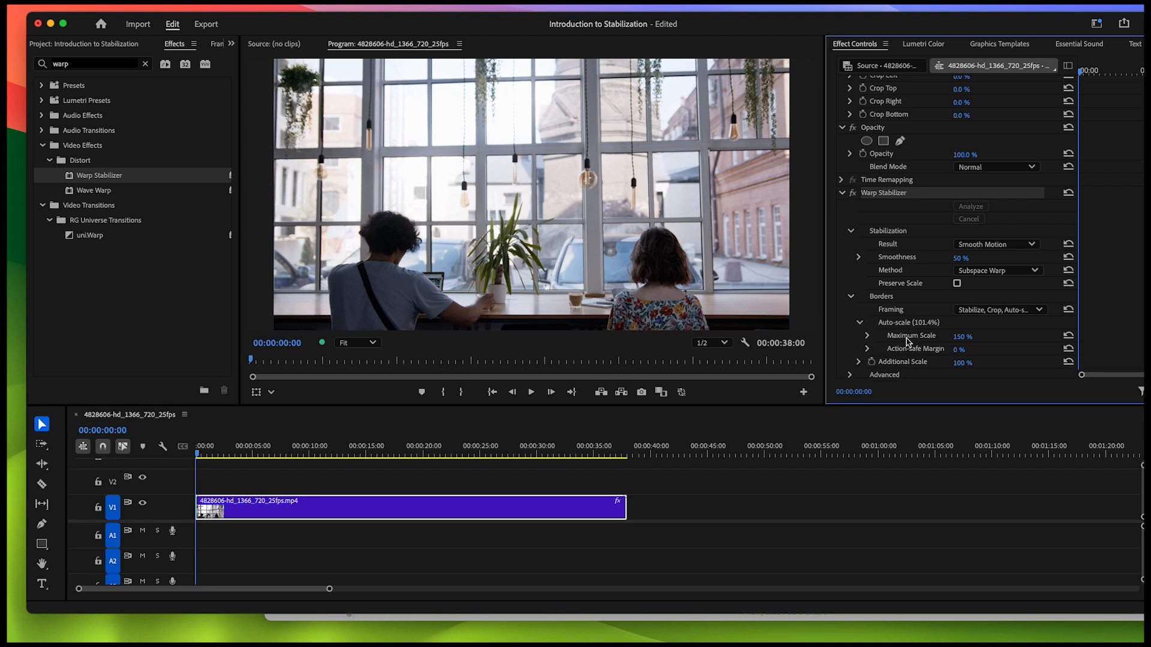
pyautogui.scroll(-1, 908, 339)
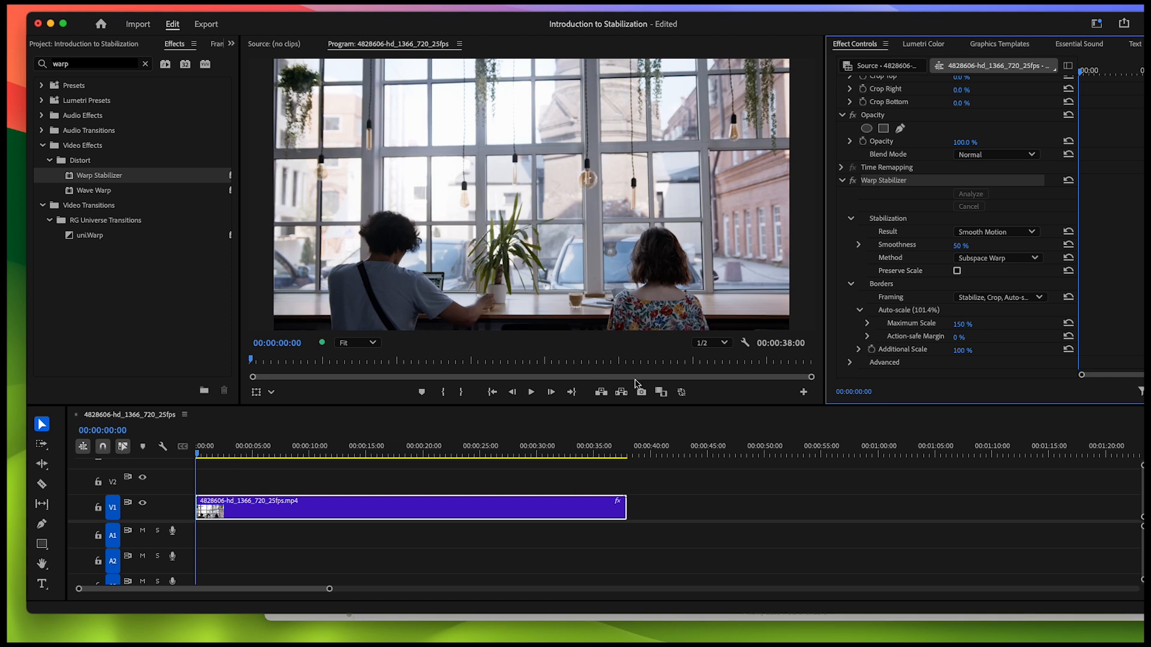
pyautogui.click(531, 392)
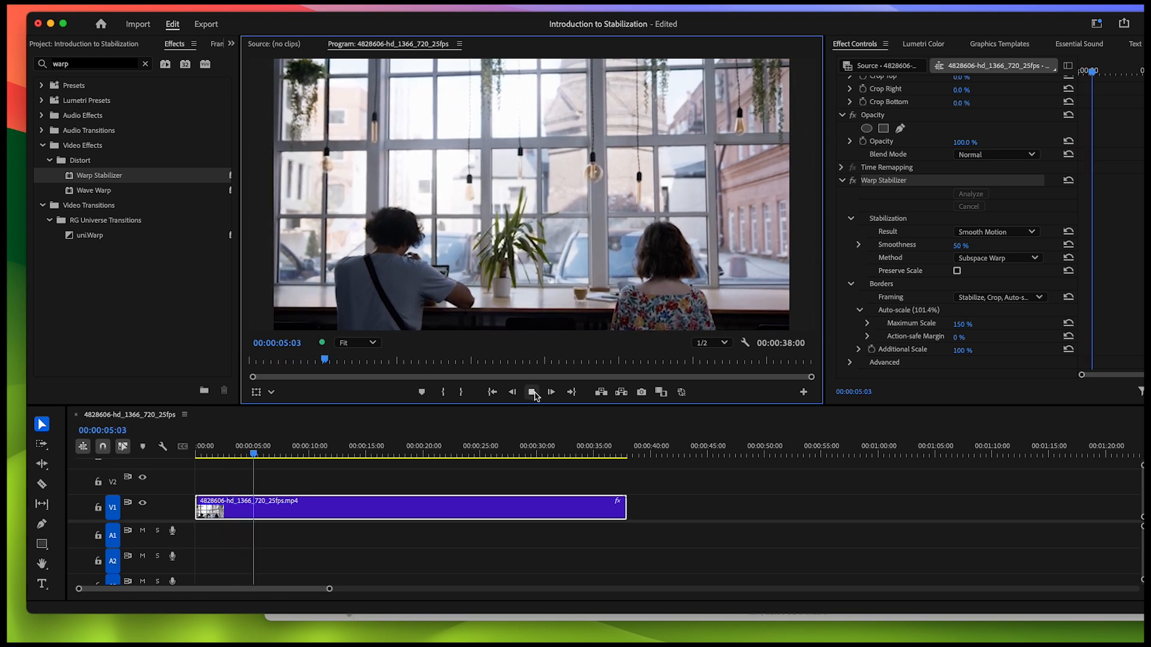
pyautogui.click(532, 393)
pyautogui.moveTo(272, 454); pyautogui.dragTo(209, 455)
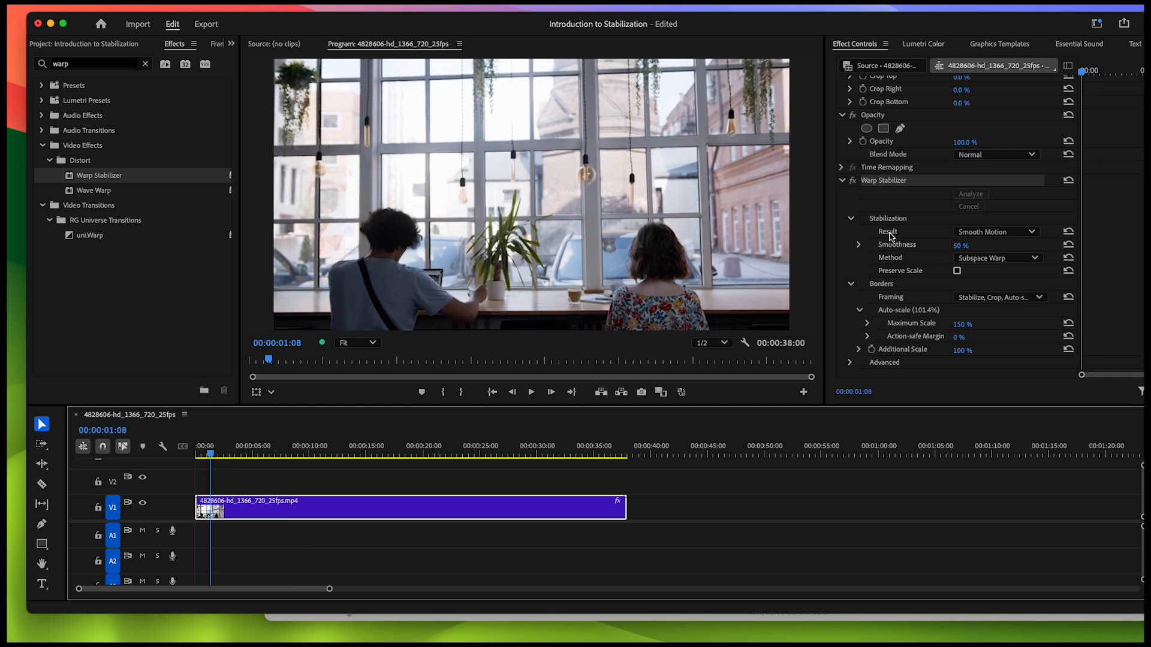
# Step: Set the Warp Stabilizer's Result to No Motion and review the clip in the maximized Program monitor
pyautogui.click(1009, 235)
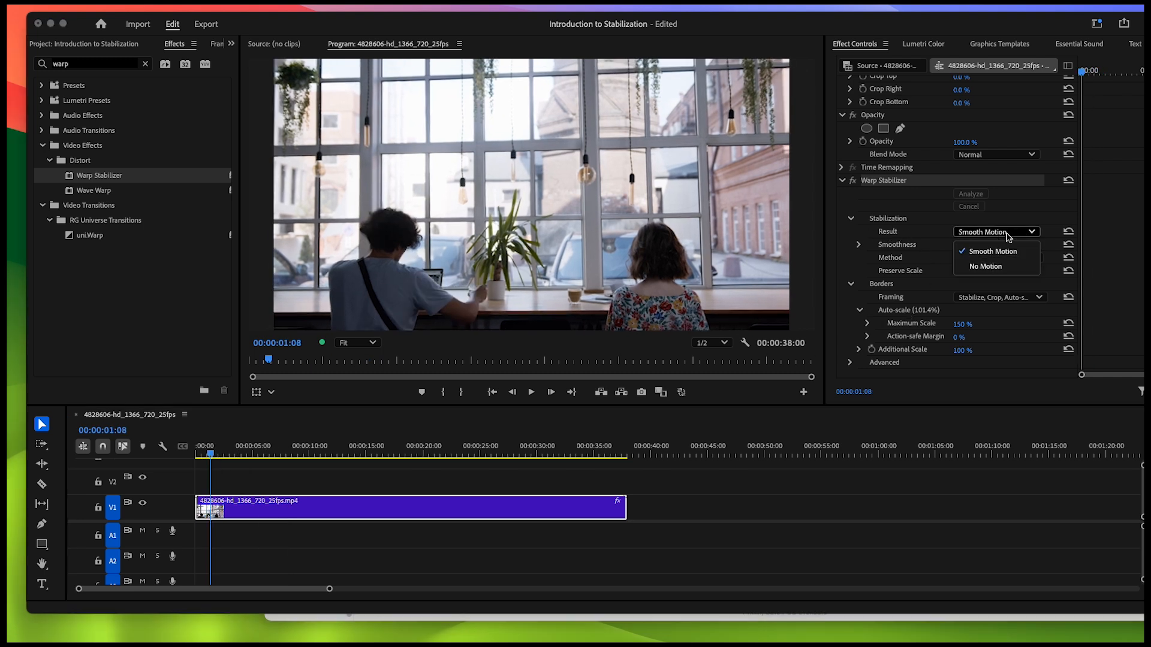
pyautogui.click(988, 267)
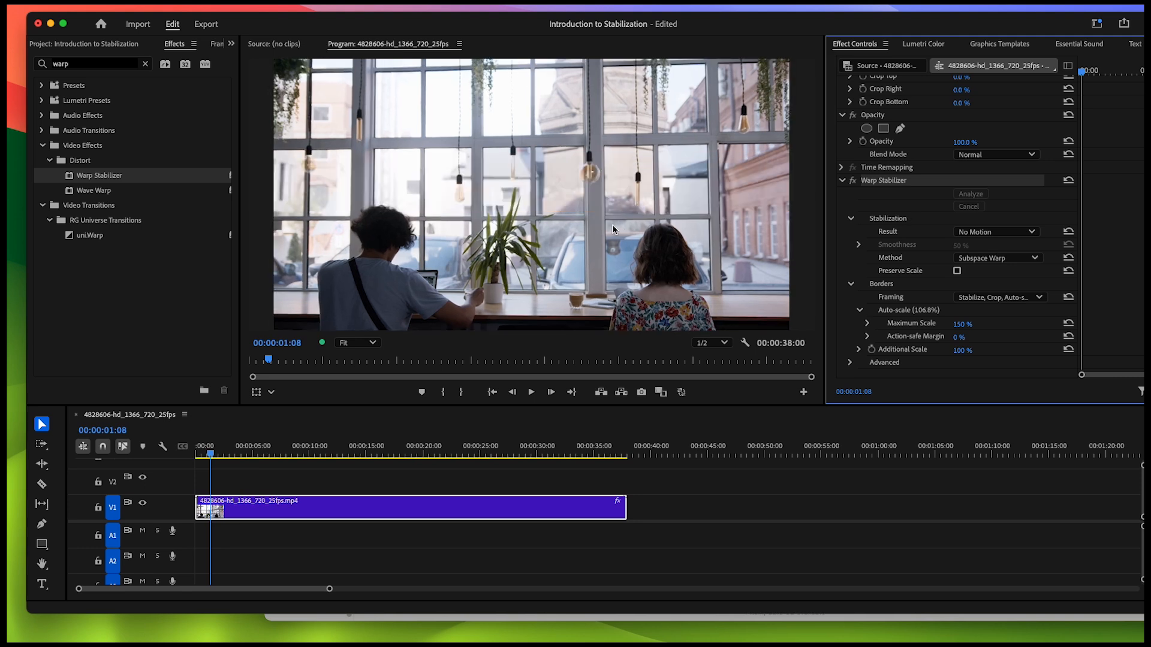
pyautogui.press('`')
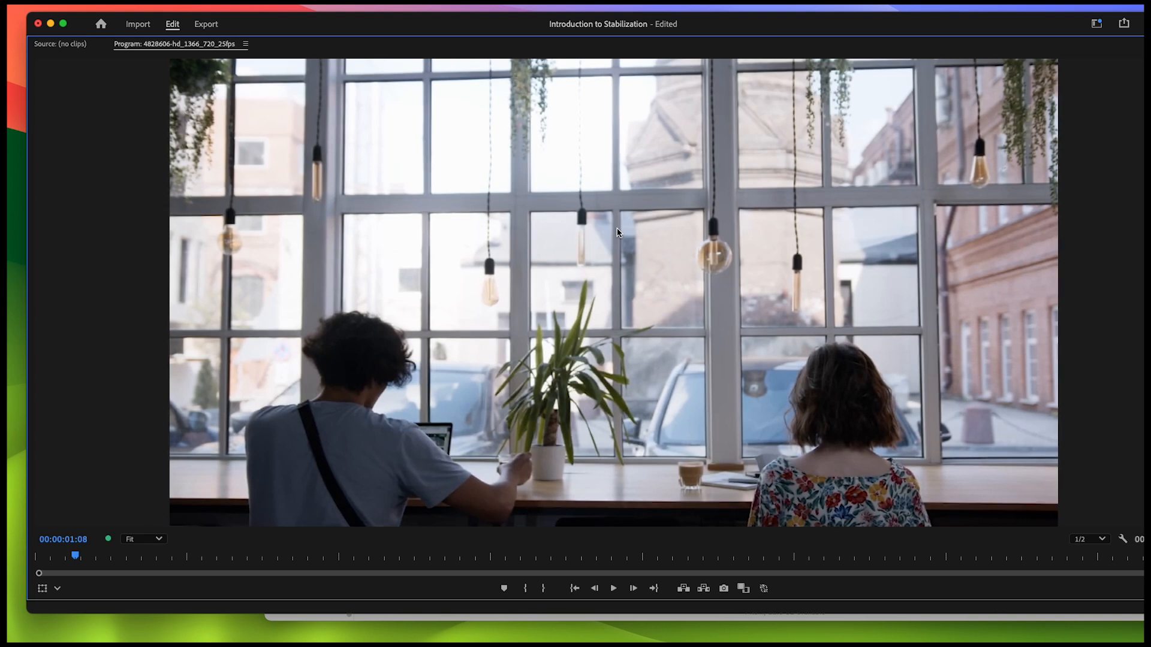
pyautogui.press('space')
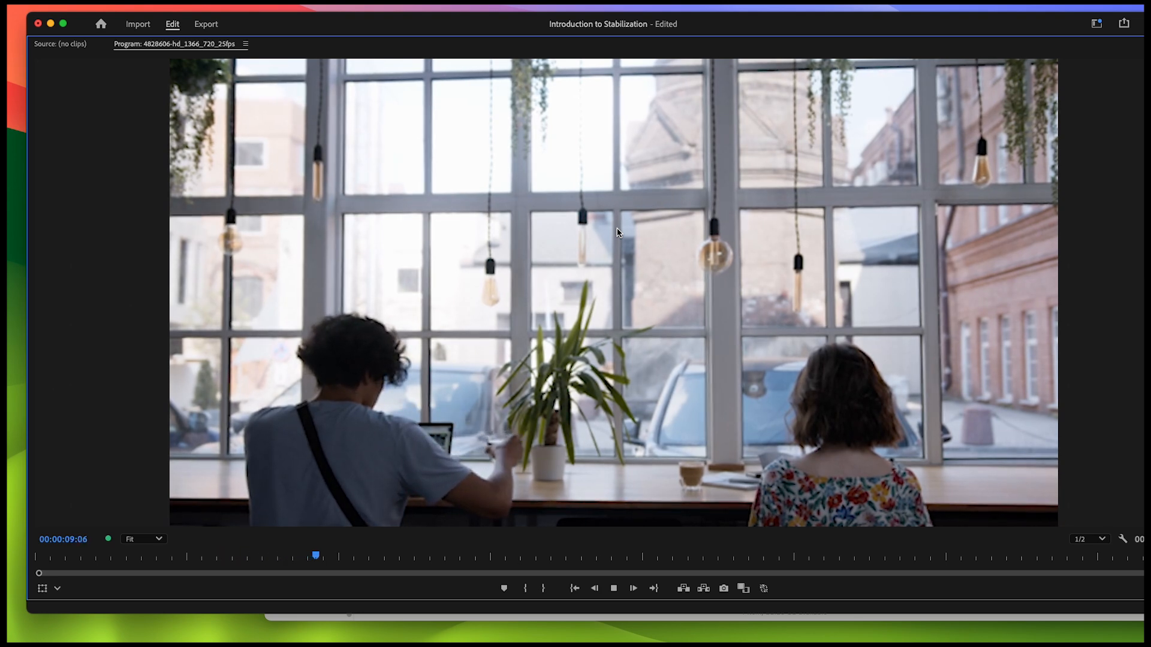
pyautogui.press('`')
pyautogui.scroll(-1, 638, 212)
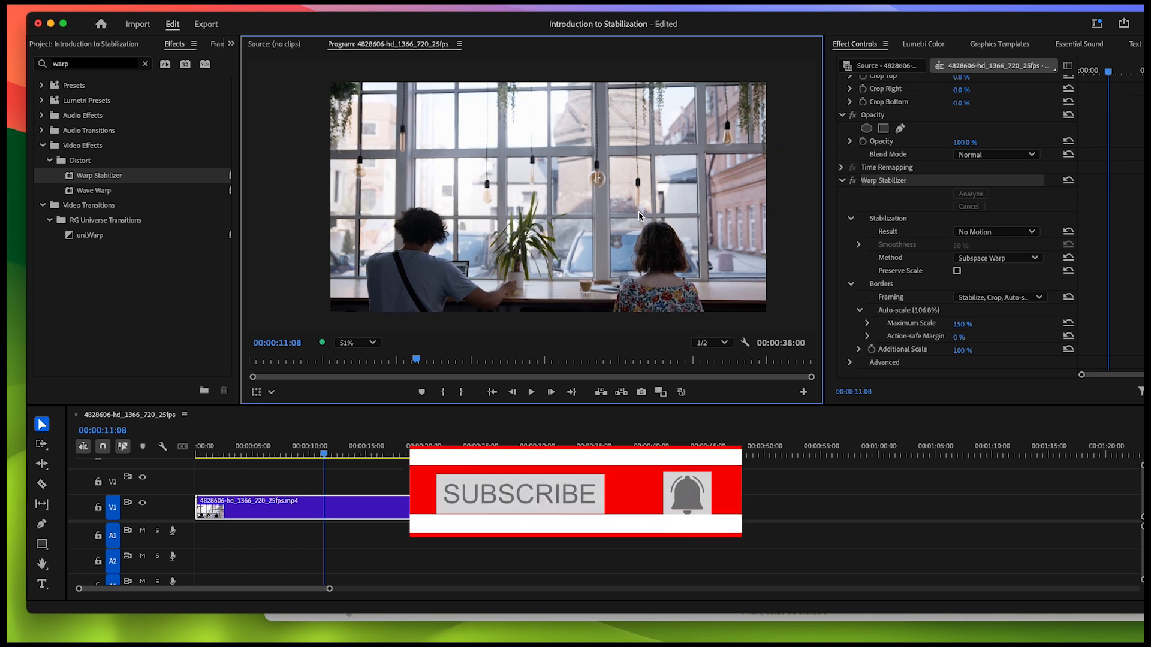
# Step: Set the Warp Stabilizer's Maximum Scale to 100 %
pyautogui.scroll(-2, 923, 327)
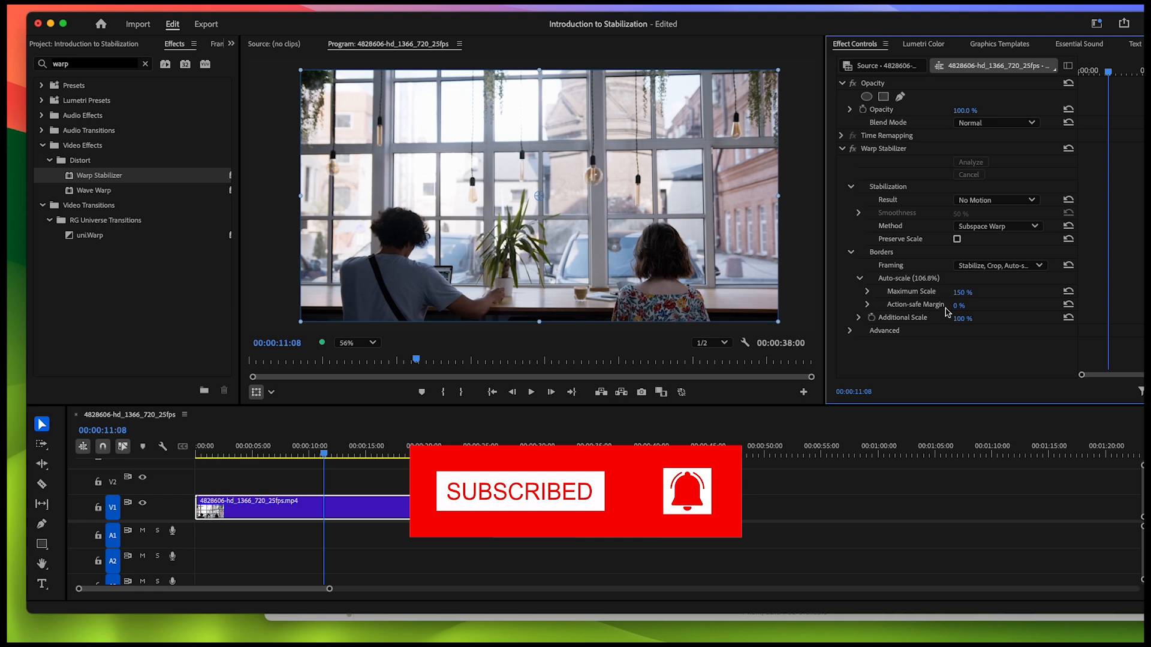
pyautogui.click(962, 292)
pyautogui.write('120')
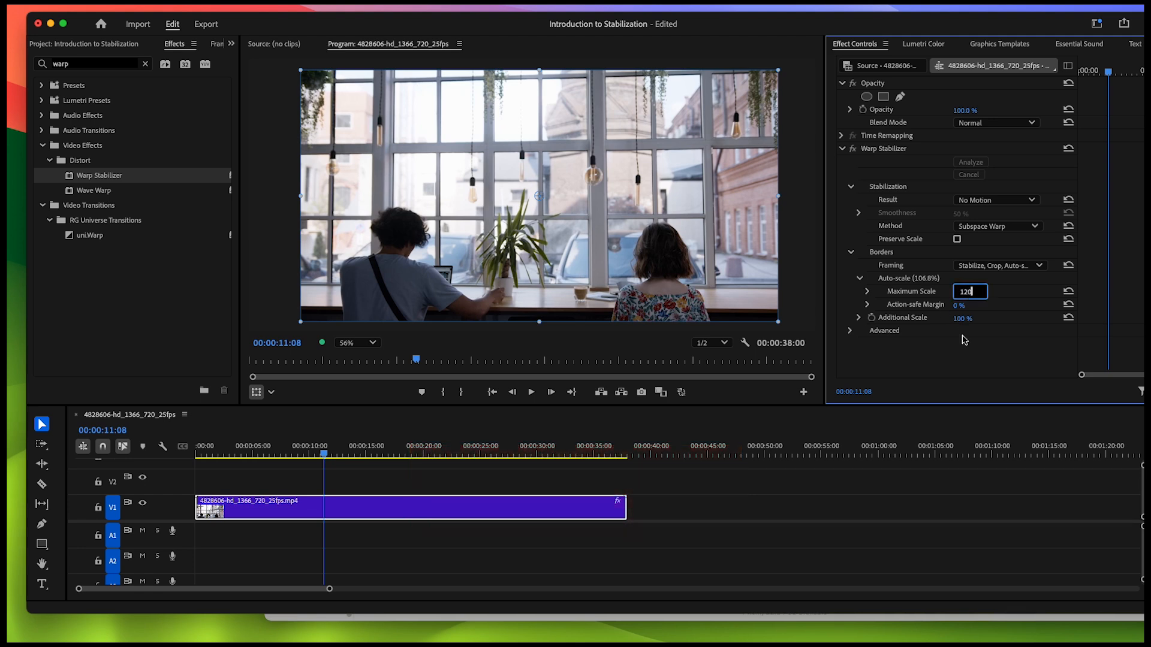
pyautogui.write('50')
pyautogui.press('Return')
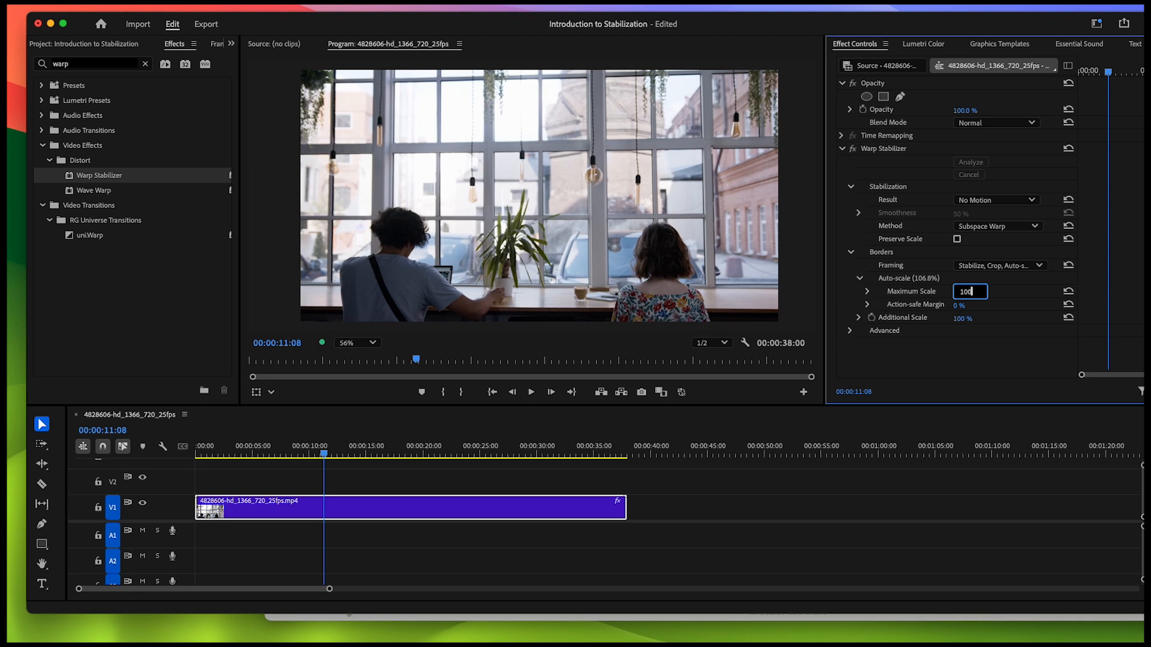
pyautogui.press('Return')
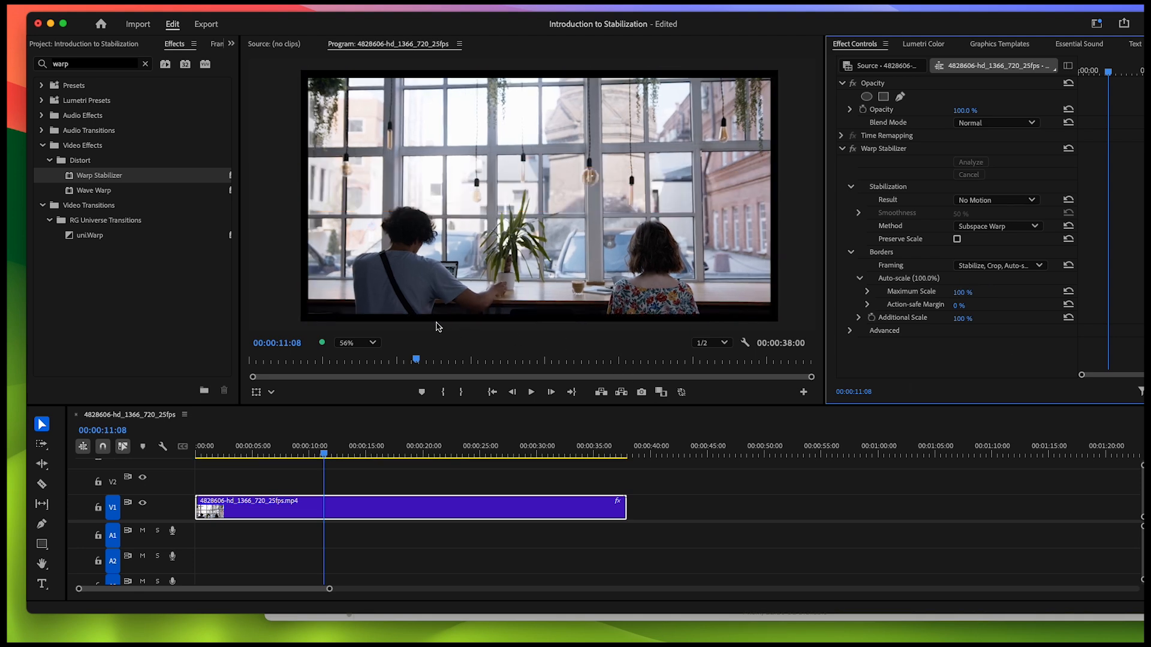
# Step: Play the clip from near its beginning to inspect the frame edges at the reduced scale limit
pyautogui.moveTo(198, 447); pyautogui.dragTo(246, 451)
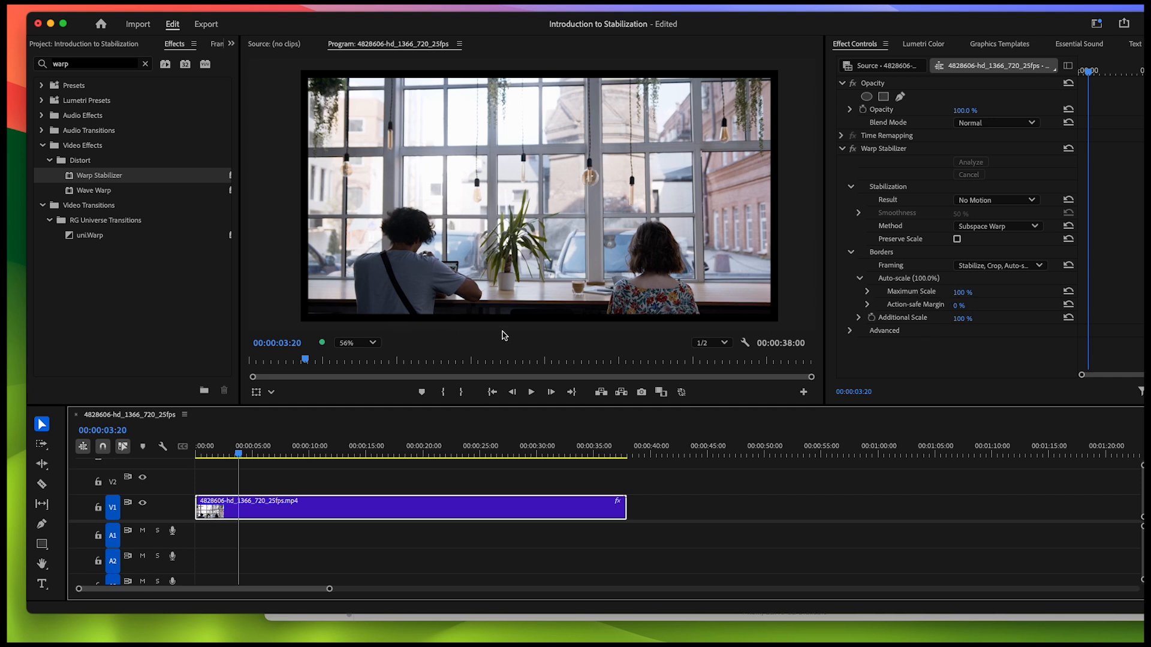
pyautogui.click(532, 392)
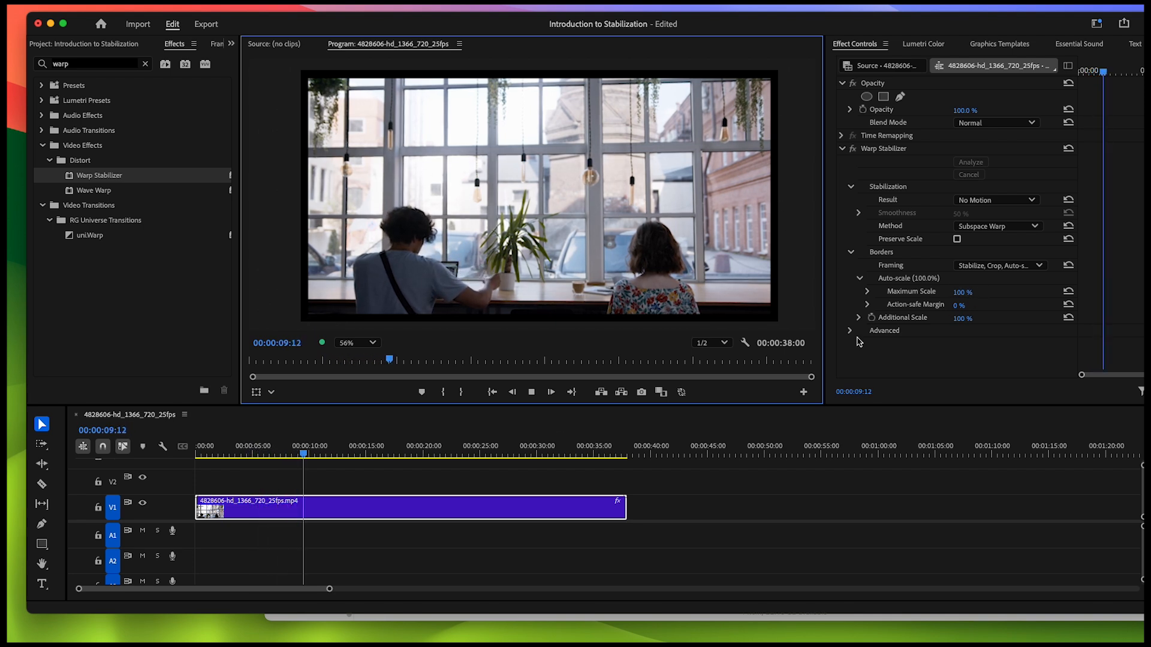
pyautogui.click(531, 392)
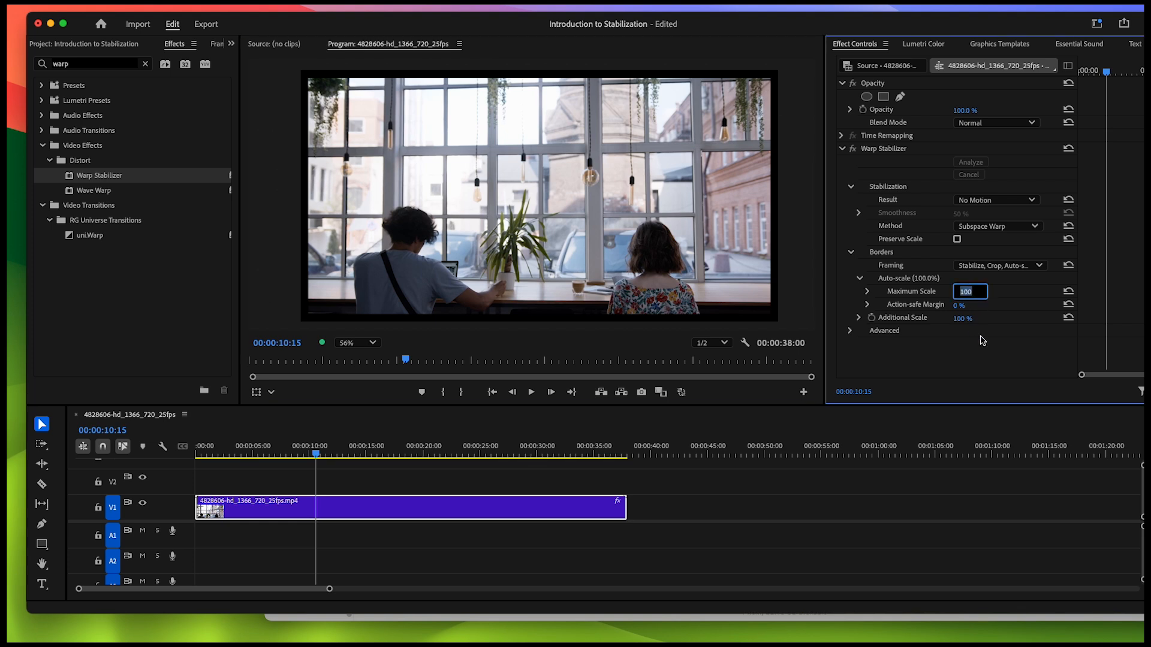
# Step: Set the Warp Stabilizer's Maximum Scale to 120 % and replay the clip from near its beginning
pyautogui.press('Return')
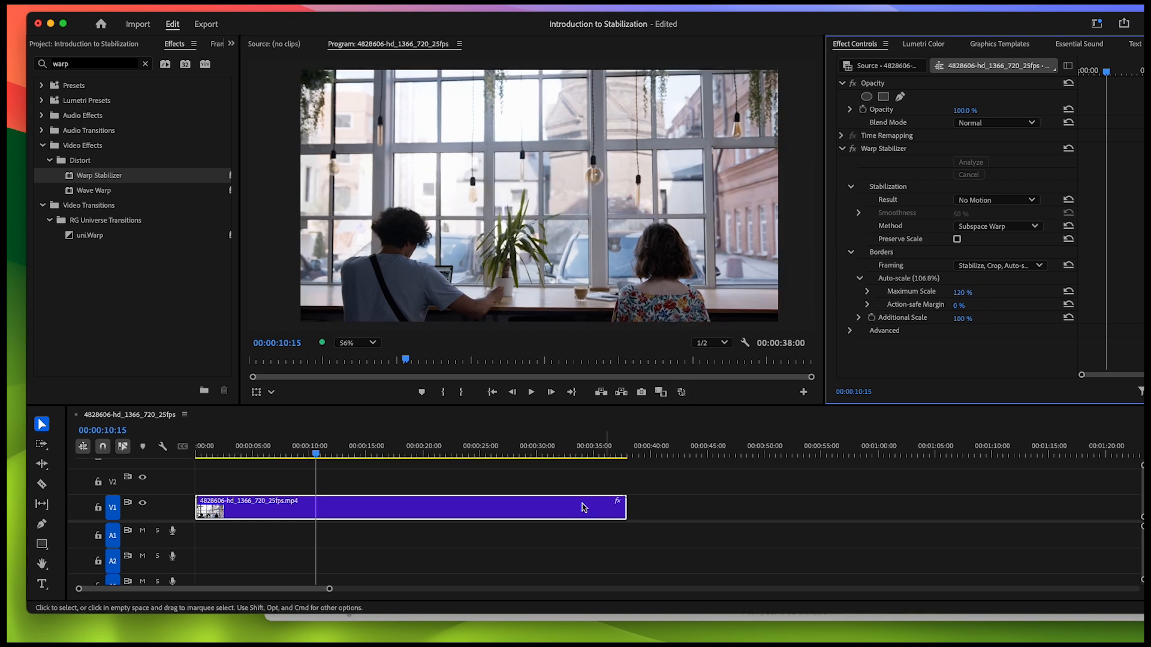
pyautogui.click(198, 450)
pyautogui.click(530, 392)
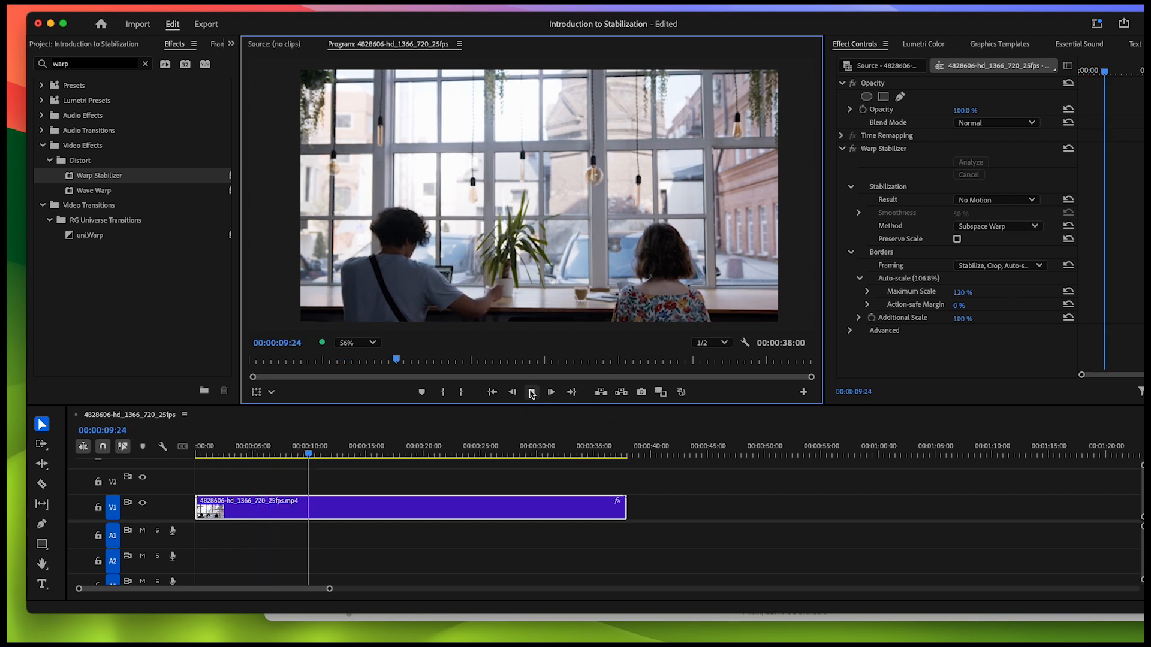
pyautogui.click(732, 504)
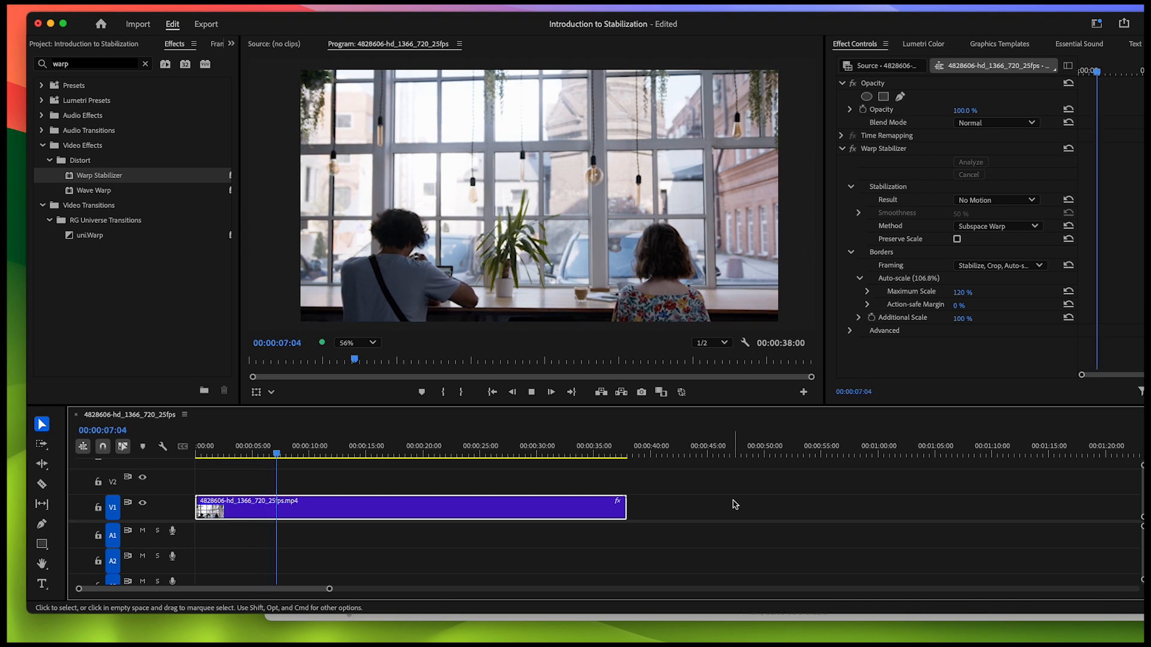